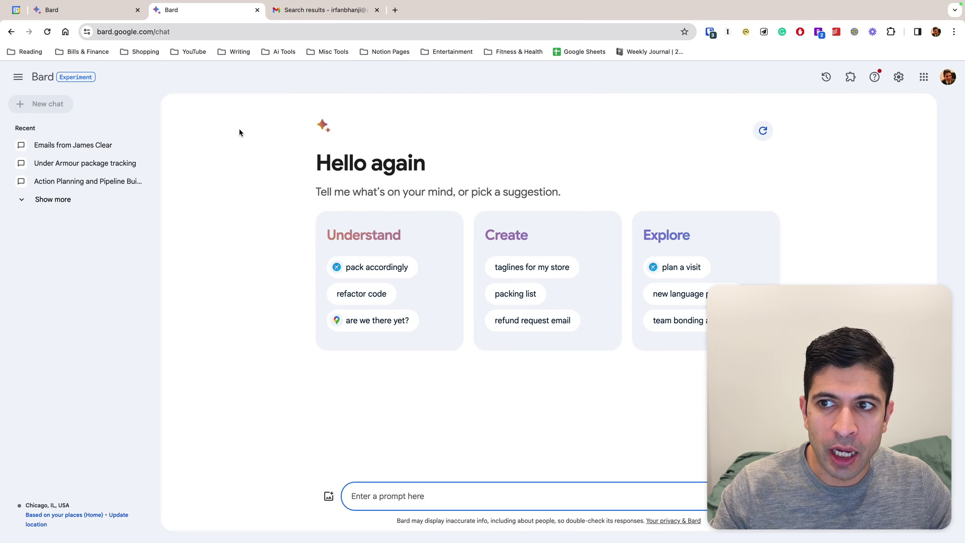
# Step: In a fresh chat, ask for James Clear emails that include the word 'motivation'
pyautogui.click(852, 79)
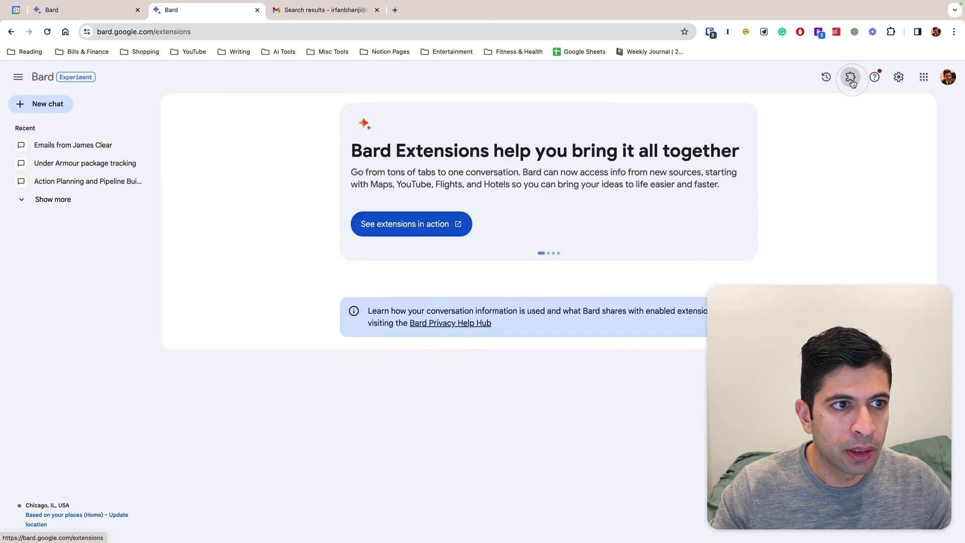
pyautogui.scroll(-4, 590, 200)
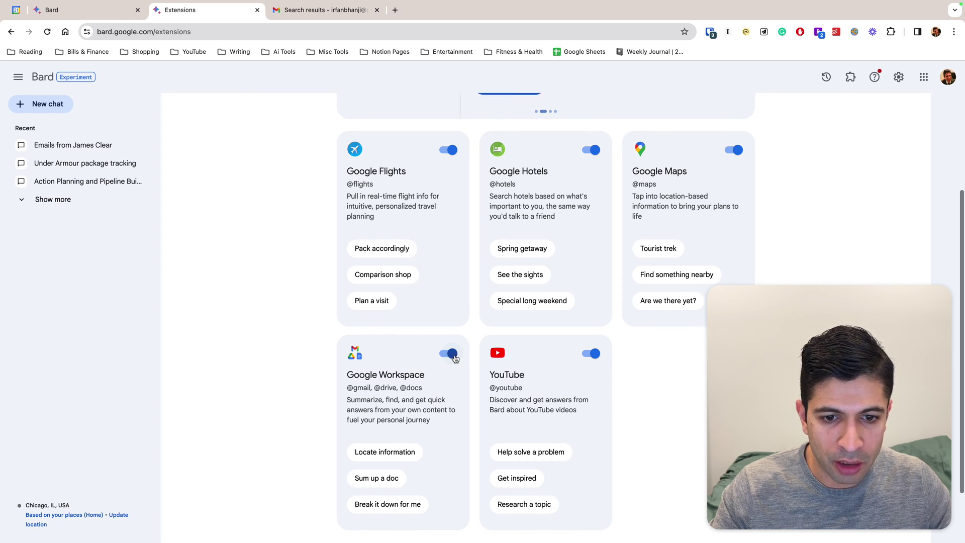
pyautogui.click(48, 107)
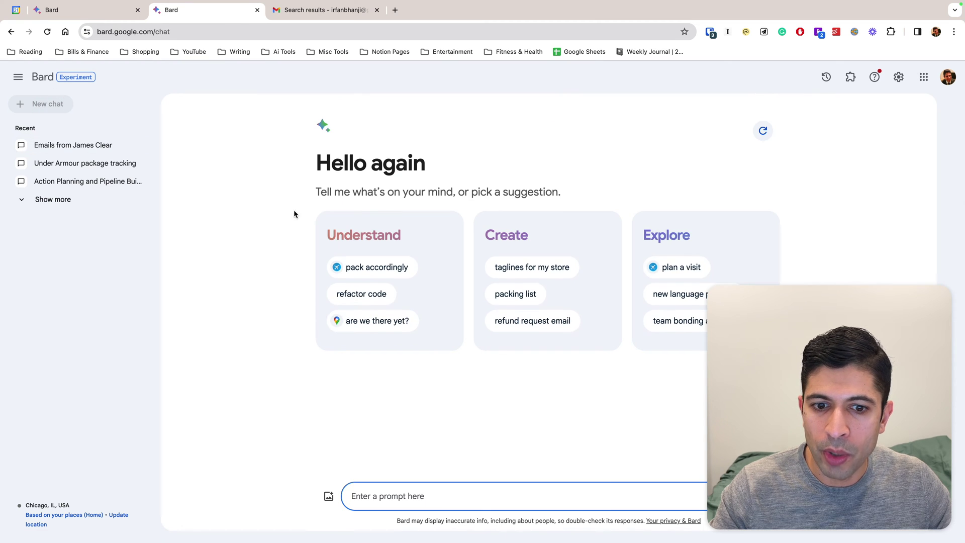
pyautogui.click(460, 494)
pyautogui.write('find')
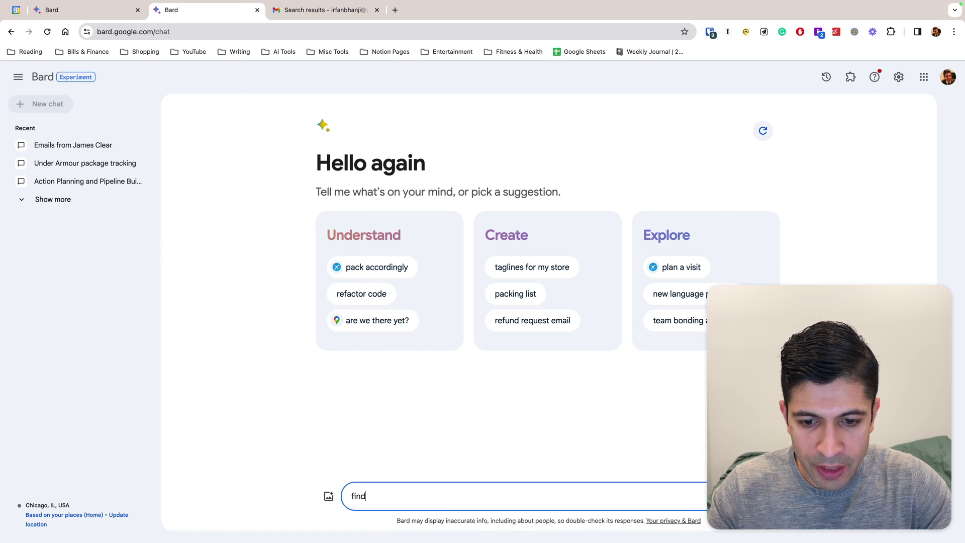
pyautogui.write(' emails')
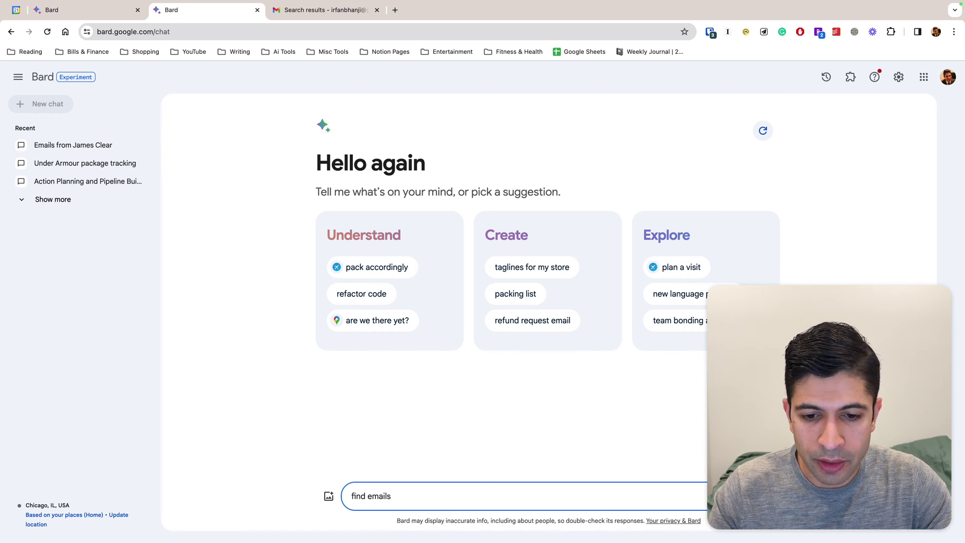
pyautogui.write(' from jam')
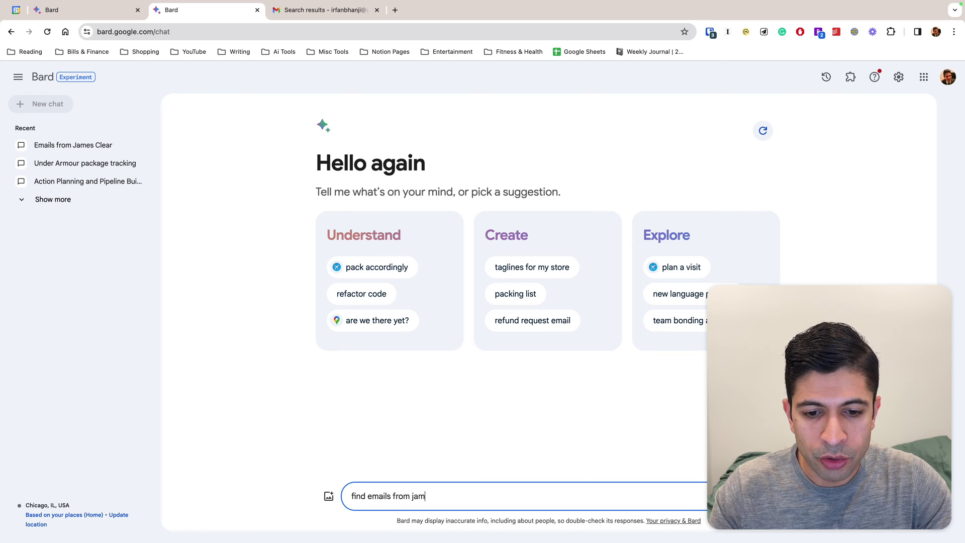
pyautogui.write('es clear that')
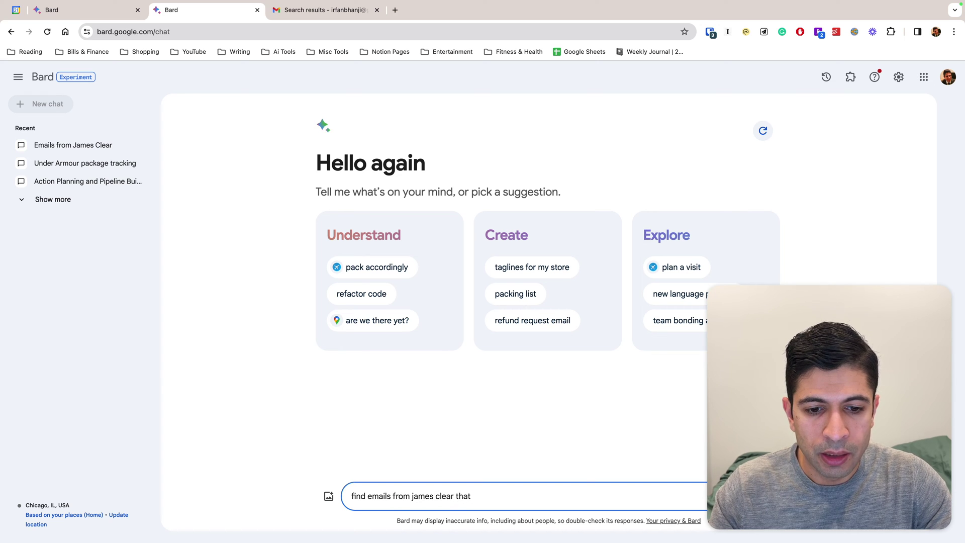
pyautogui.write(' include theword motivation')
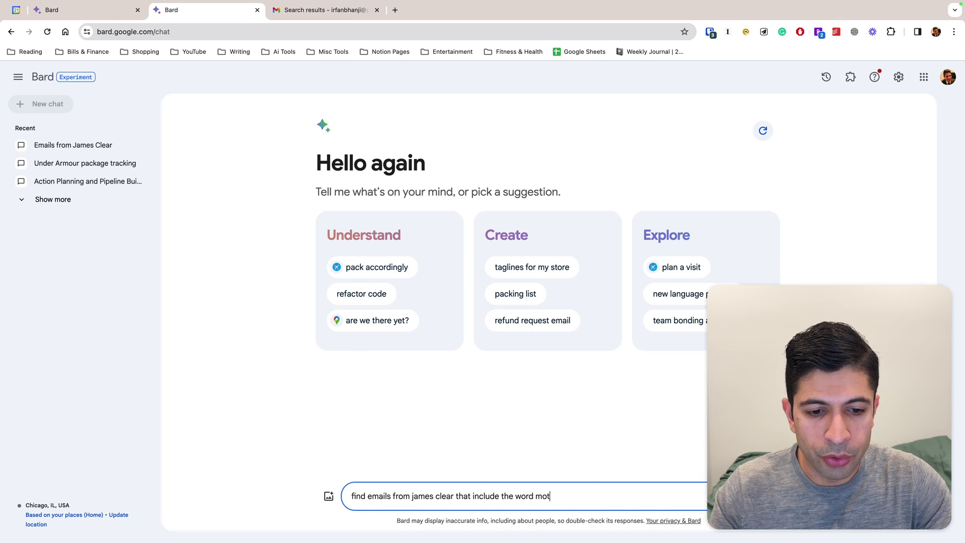
pyautogui.press('Return')
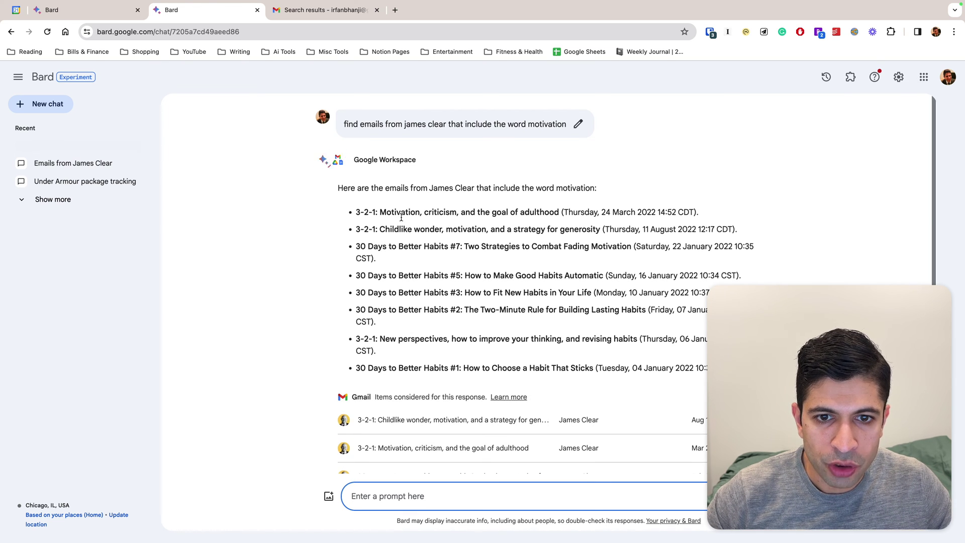
pyautogui.scroll(-3, 418, 228)
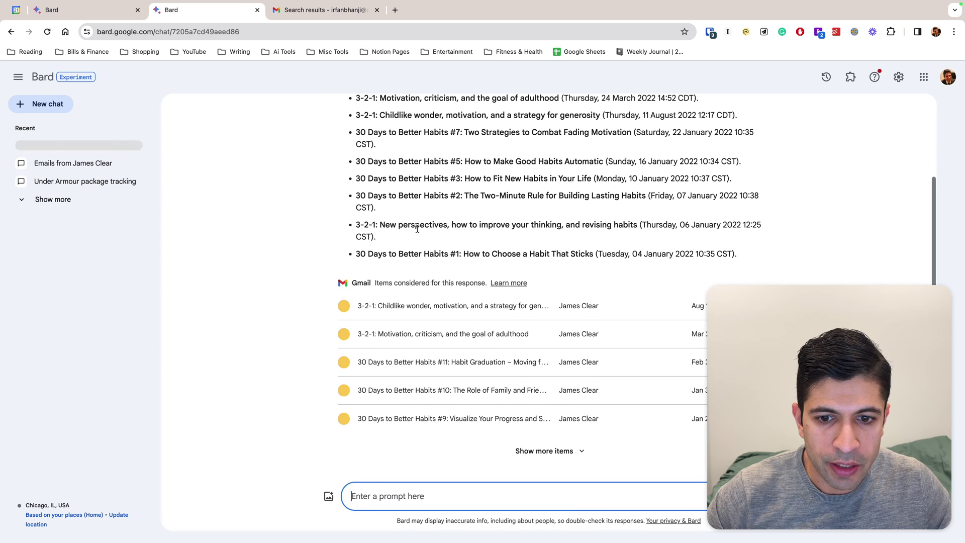
pyautogui.scroll(2, 419, 402)
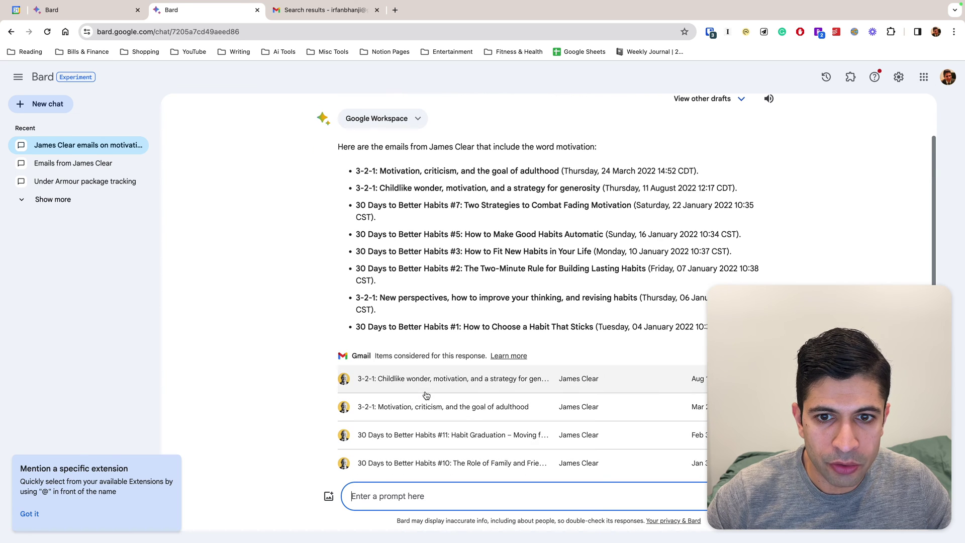
pyautogui.scroll(-1, 426, 393)
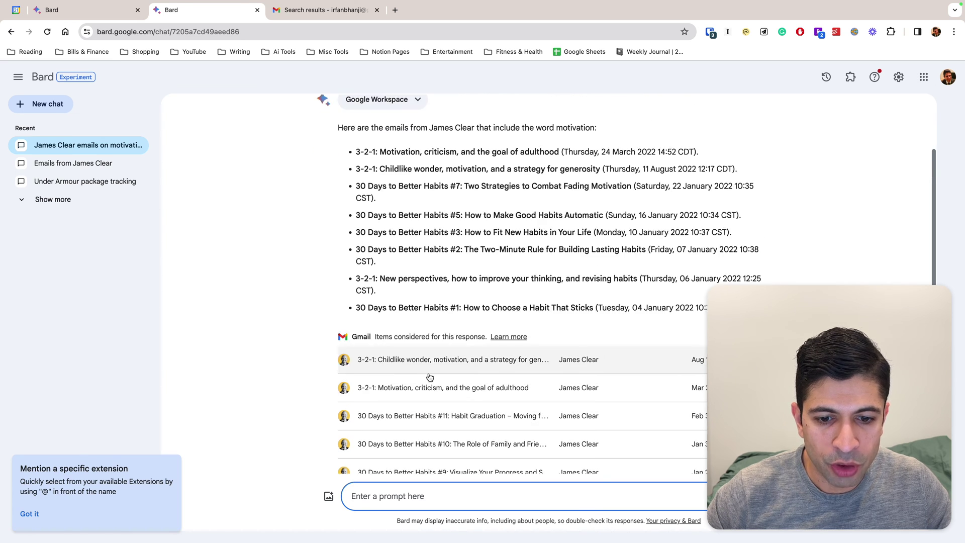
pyautogui.click(420, 495)
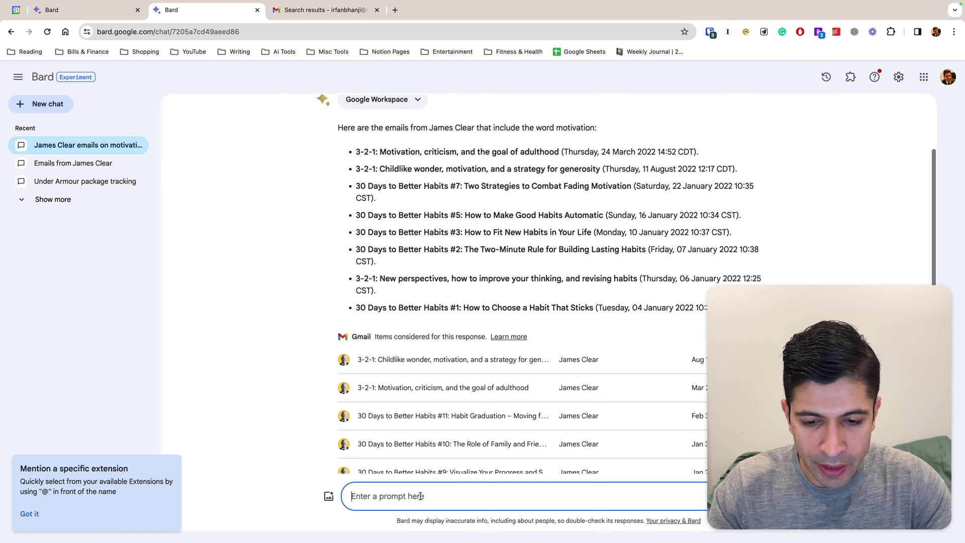
pyautogui.write('find the')
# Step: Ask Bard to find the DEXA scan email and summarize my body fat percentage
pyautogui.press('BackSpace')
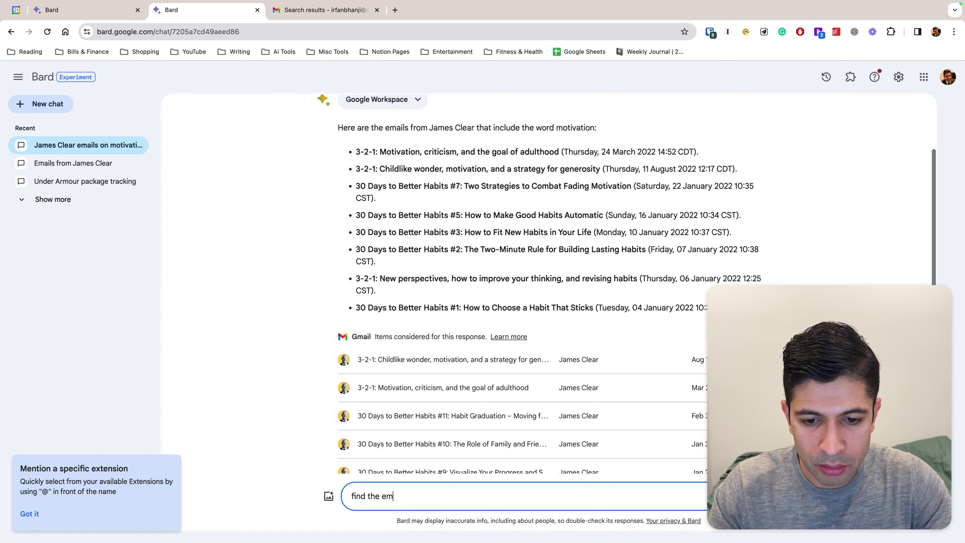
pyautogui.write('email with my dex')
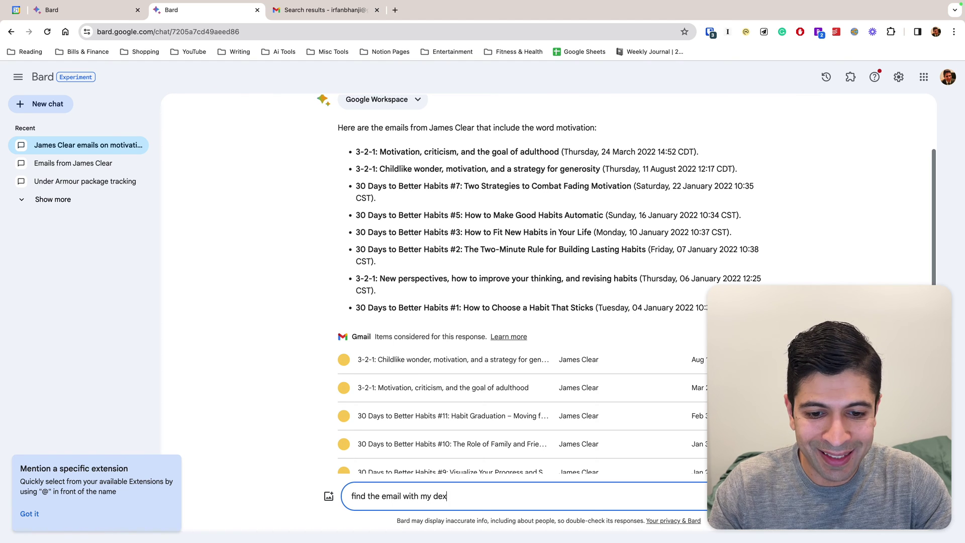
pyautogui.write('a scan and s')
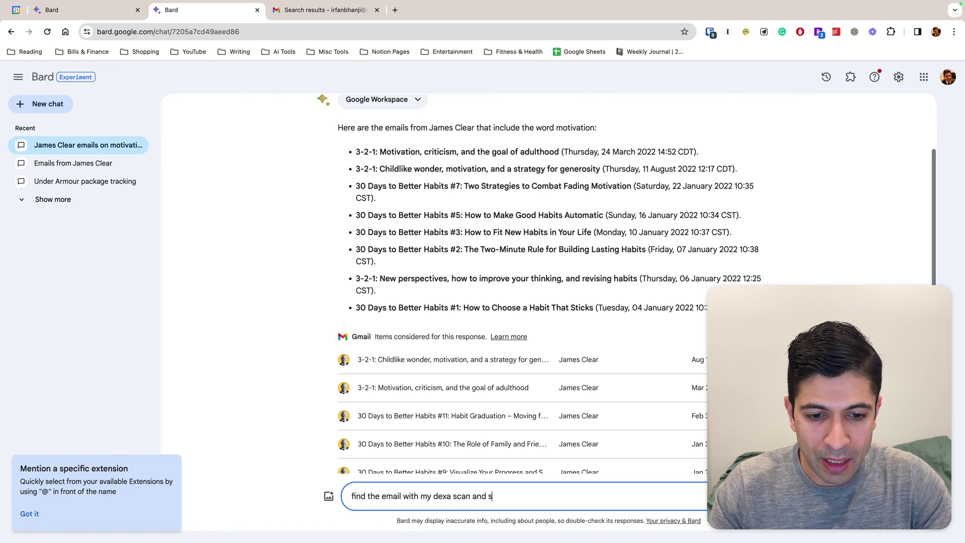
pyautogui.write('ummarize m')
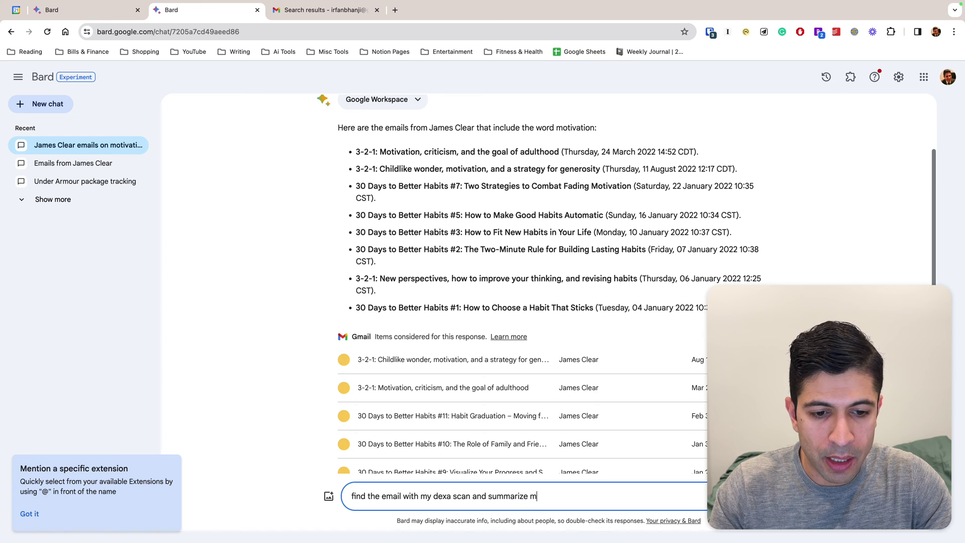
pyautogui.write('y body fat per')
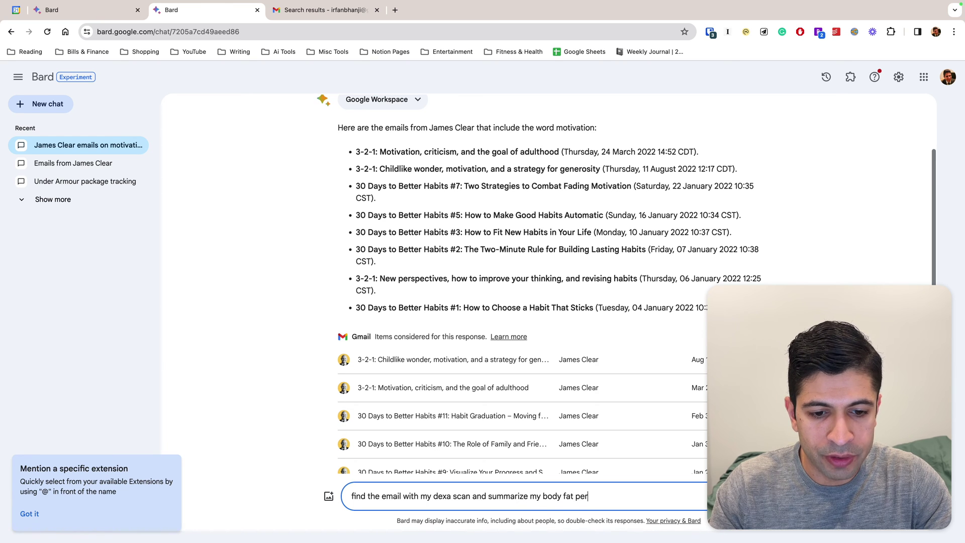
pyautogui.write('ntage')
pyautogui.press('Return')
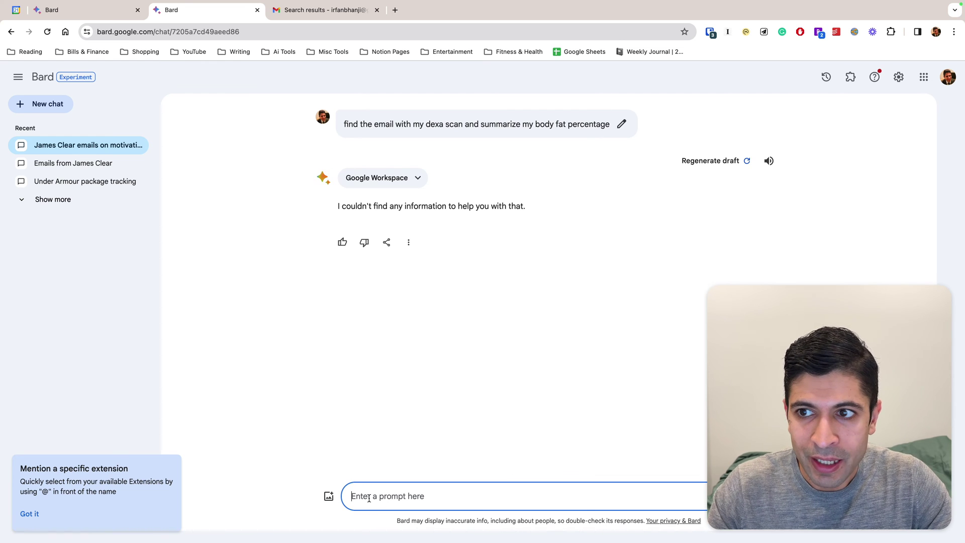
pyautogui.write('find the email with my dexa scan')
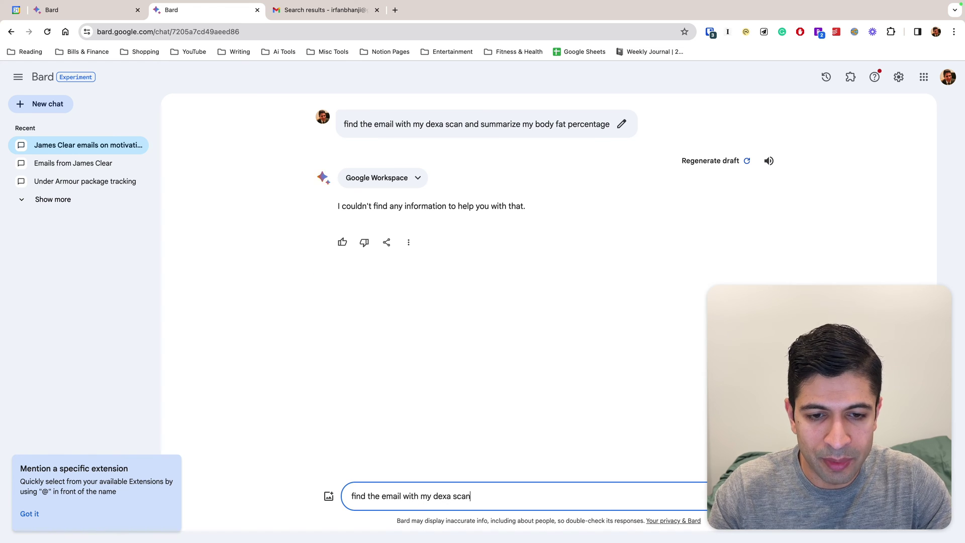
# Step: Send 'find the email with my dexa scan', then 'summarize my body fat percentage'
pyautogui.press('Return')
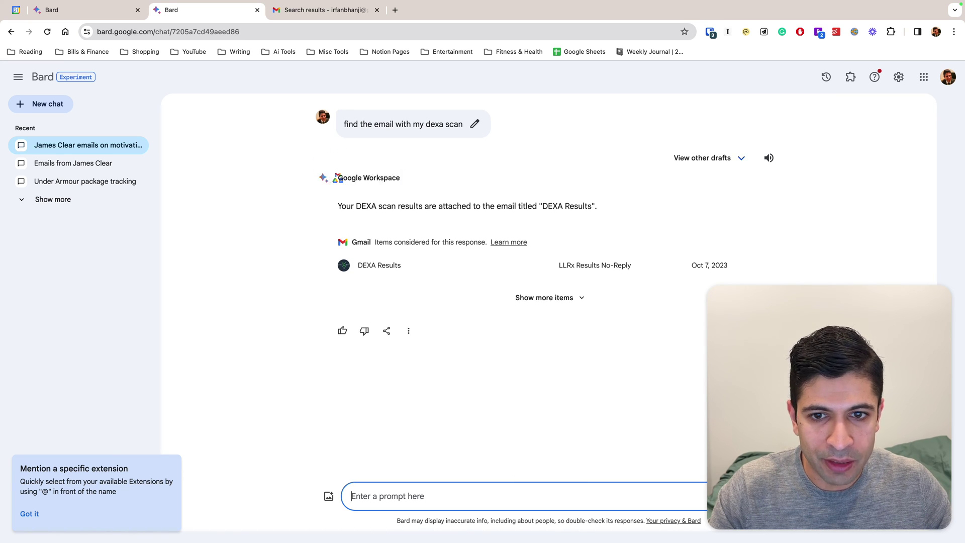
pyautogui.write('summarize my body fat percentage')
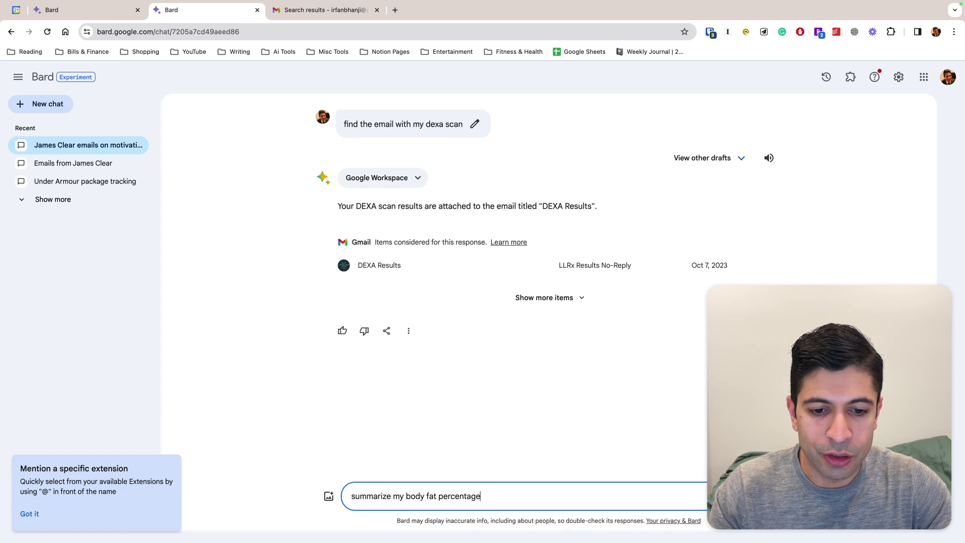
pyautogui.press('Return')
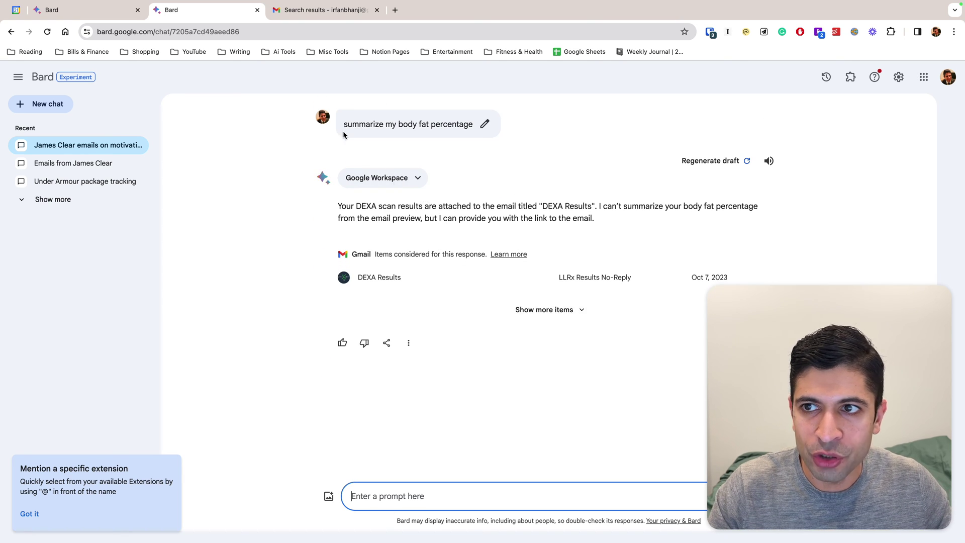
# Step: Switch to the first Bard tab with the DEXA Results.pdf summary showing 20.9% body fat
pyautogui.click(91, 16)
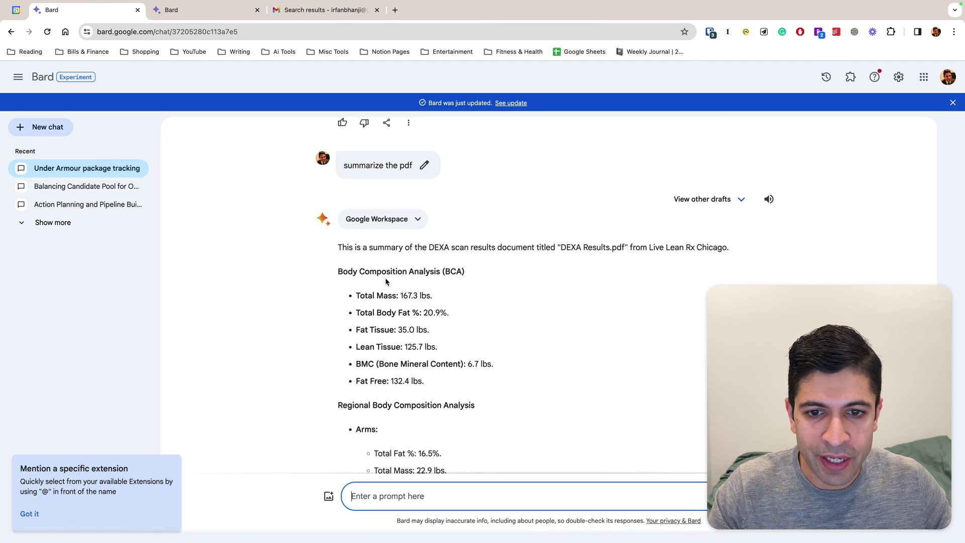
pyautogui.scroll(2, 508, 272)
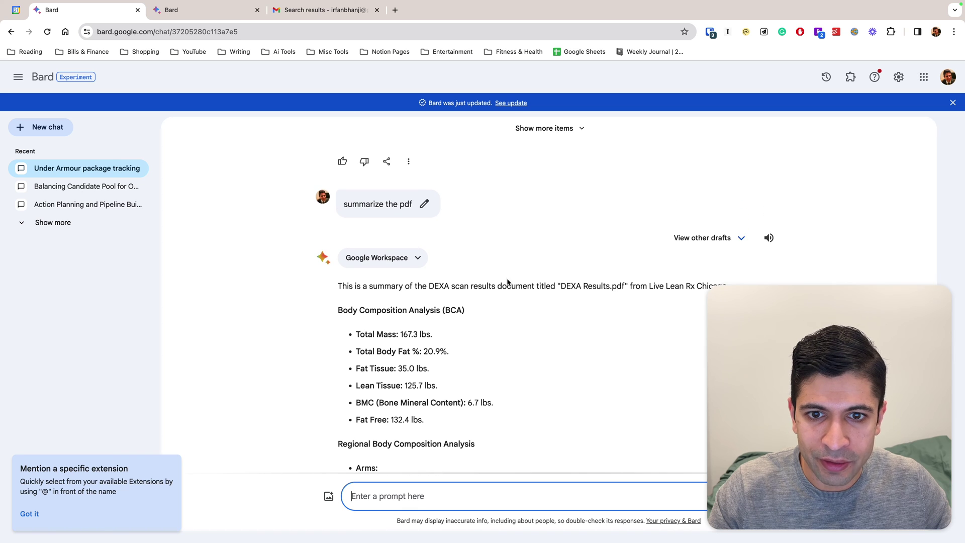
pyautogui.scroll(-2, 448, 277)
pyautogui.scroll(-1, 448, 276)
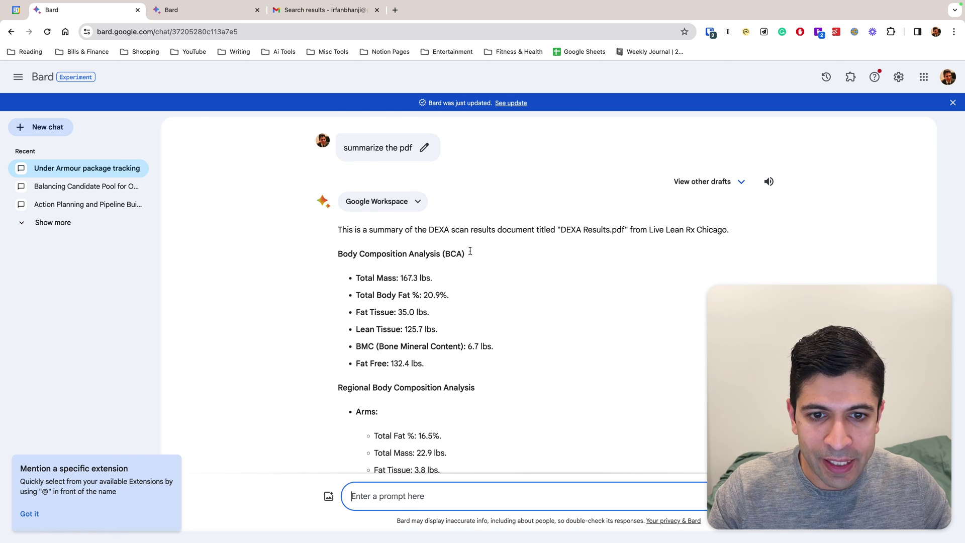
pyautogui.scroll(-1, 469, 251)
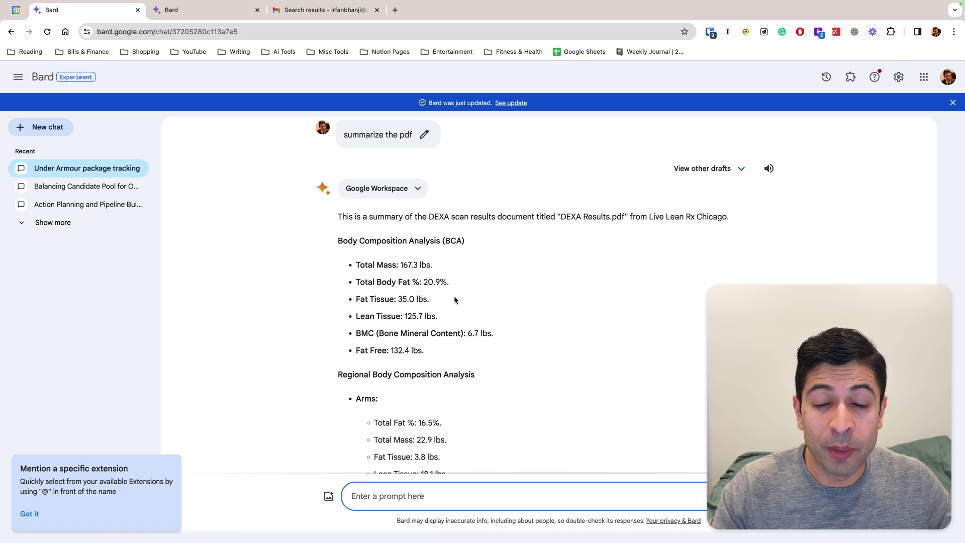
pyautogui.click(284, 52)
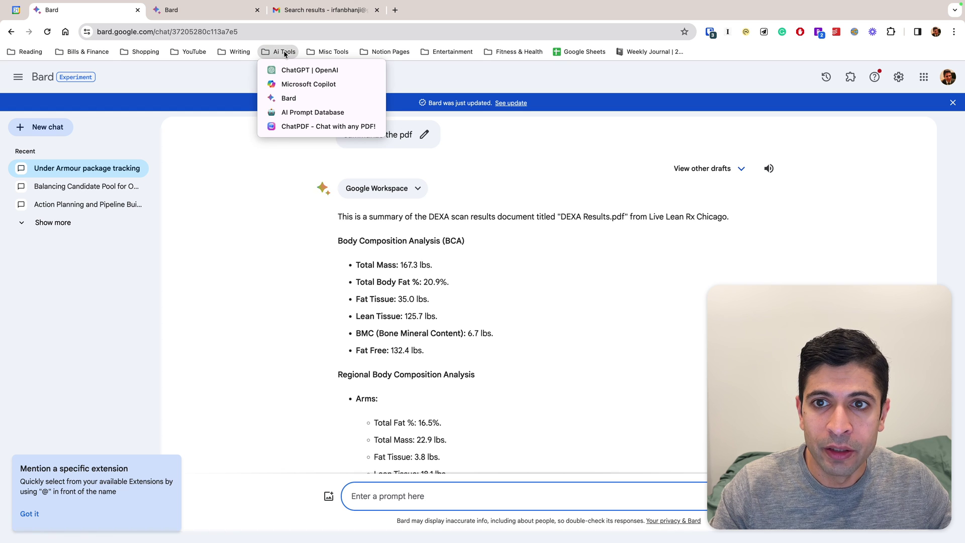
pyautogui.click(262, 163)
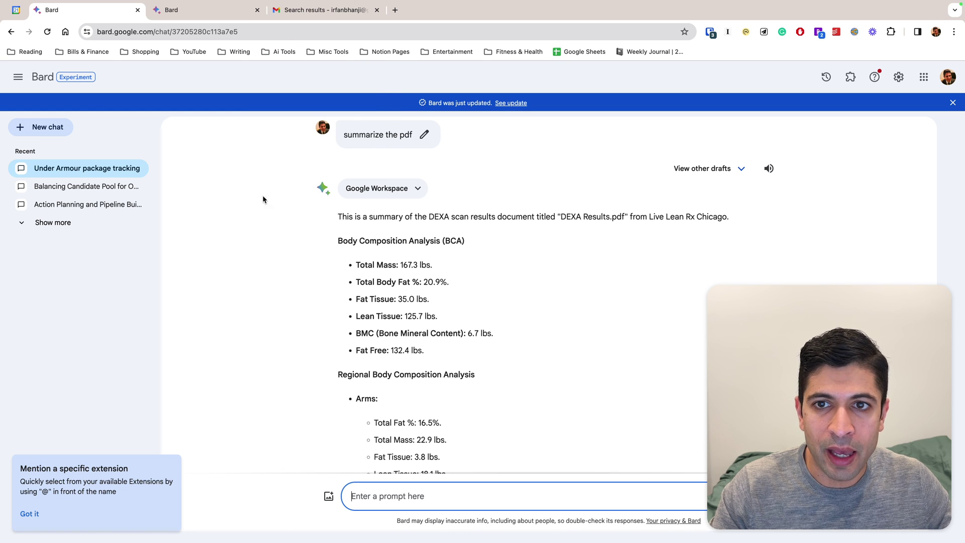